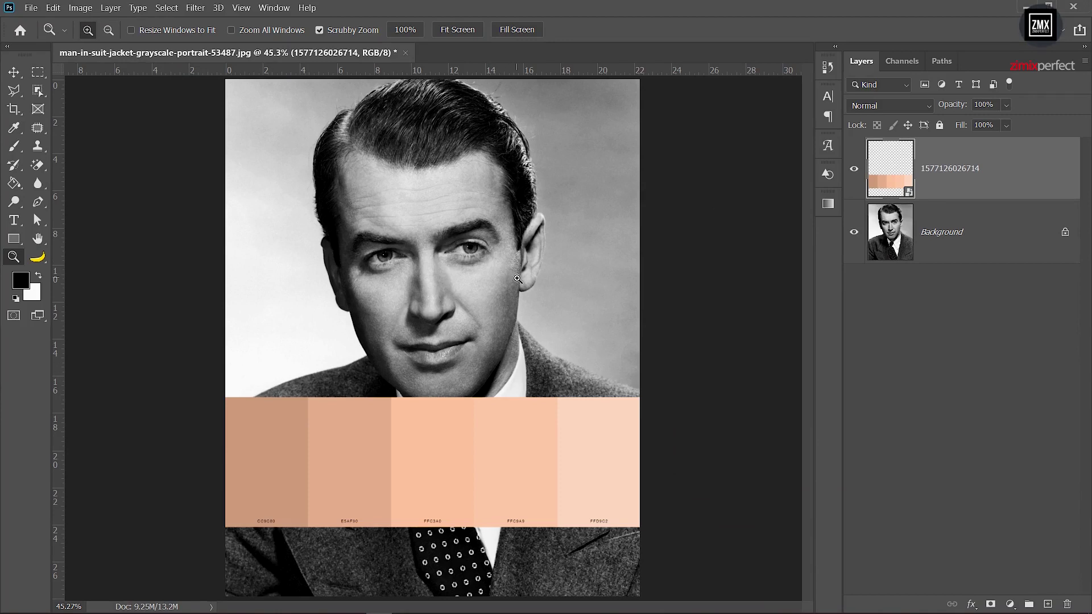
# Position the five-swatch skin-tone strip across the lower portrait as a colour reference.
pyautogui.press('v')
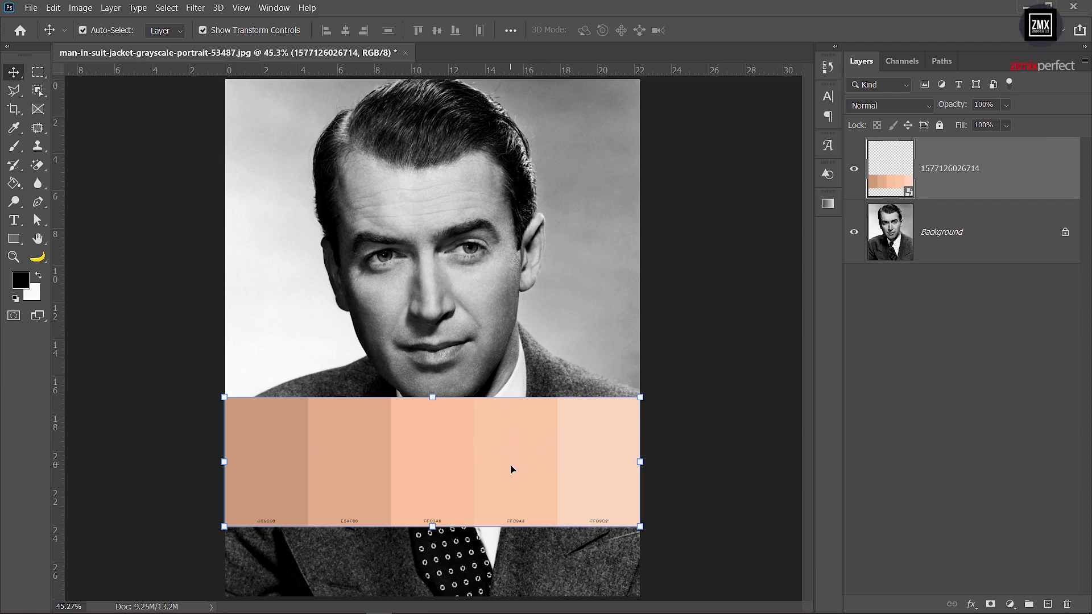
pyautogui.press('b')
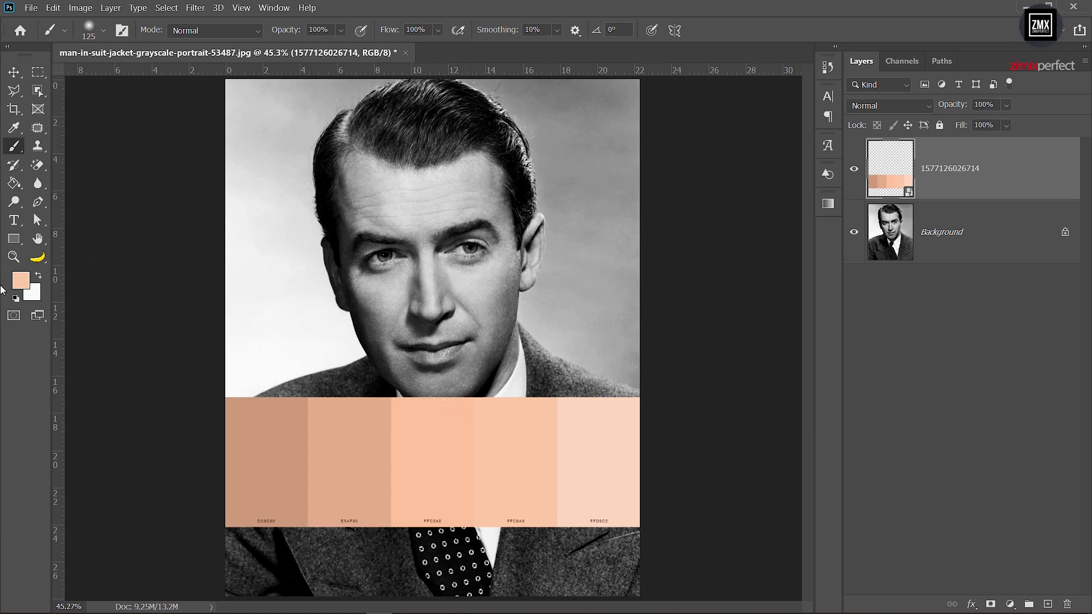
# Delete the swatch strip layer, keeping the sampled peach as foreground colour.
pyautogui.press('v')
pyautogui.press('Delete')
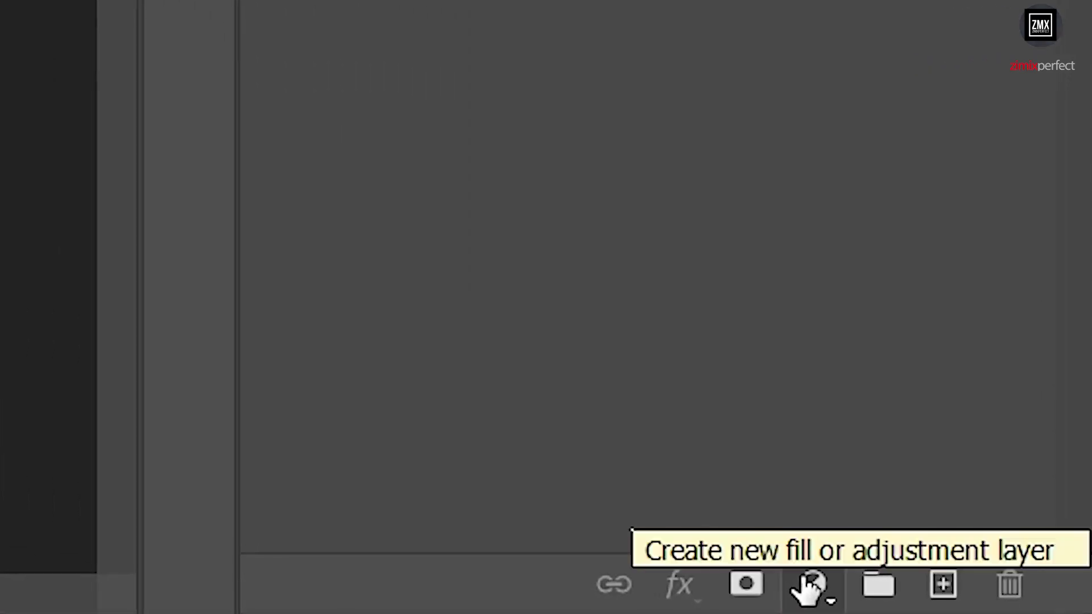
# Add a Solid Color fill layer in peach ffc9a9 covering the whole portrait.
pyautogui.click(810, 585)
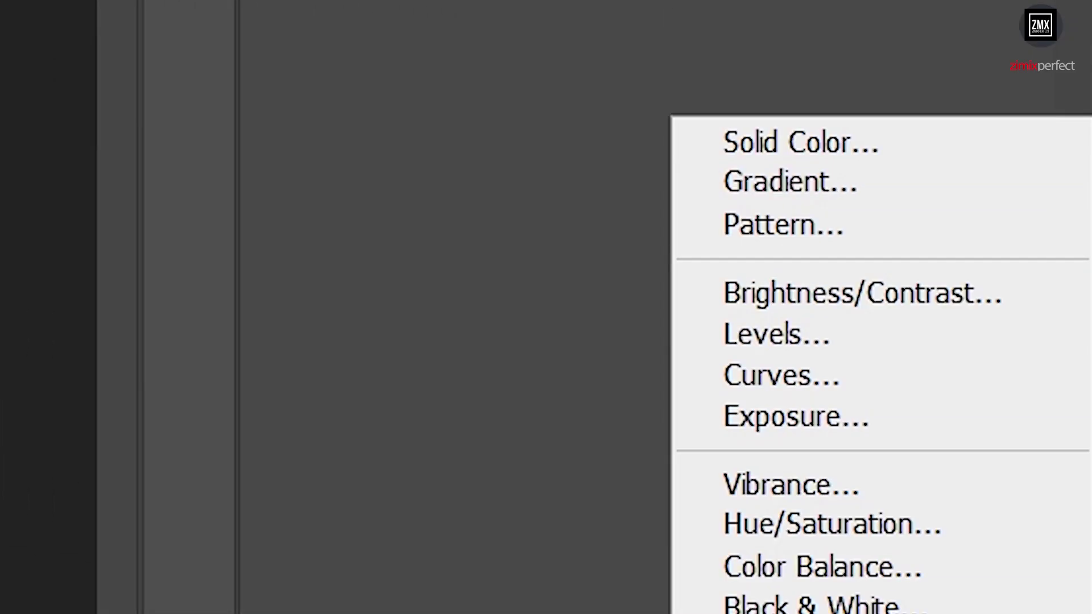
pyautogui.click(790, 160)
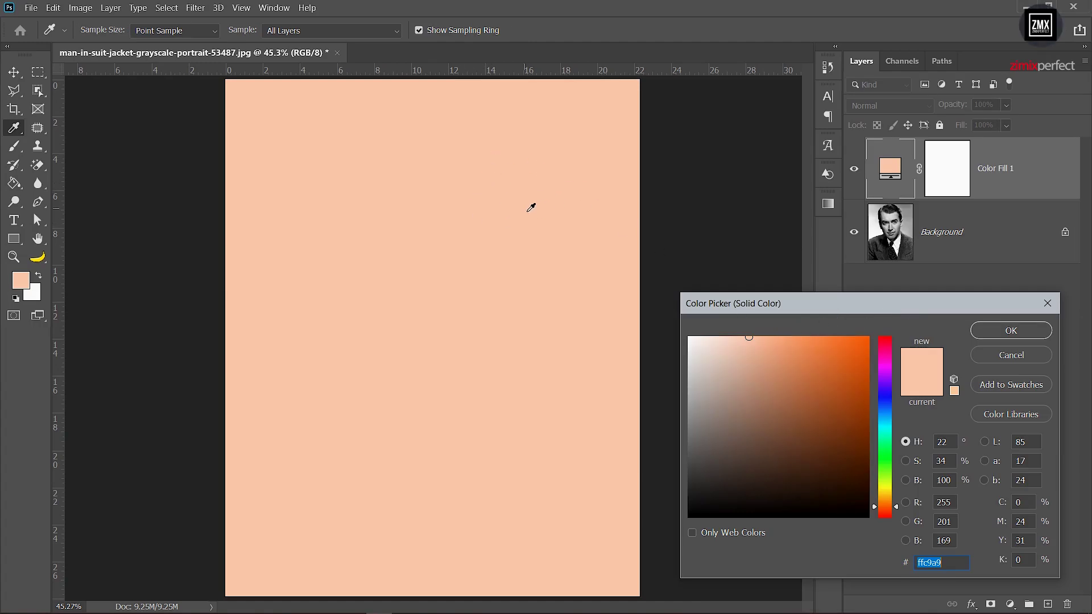
pyautogui.click(995, 335)
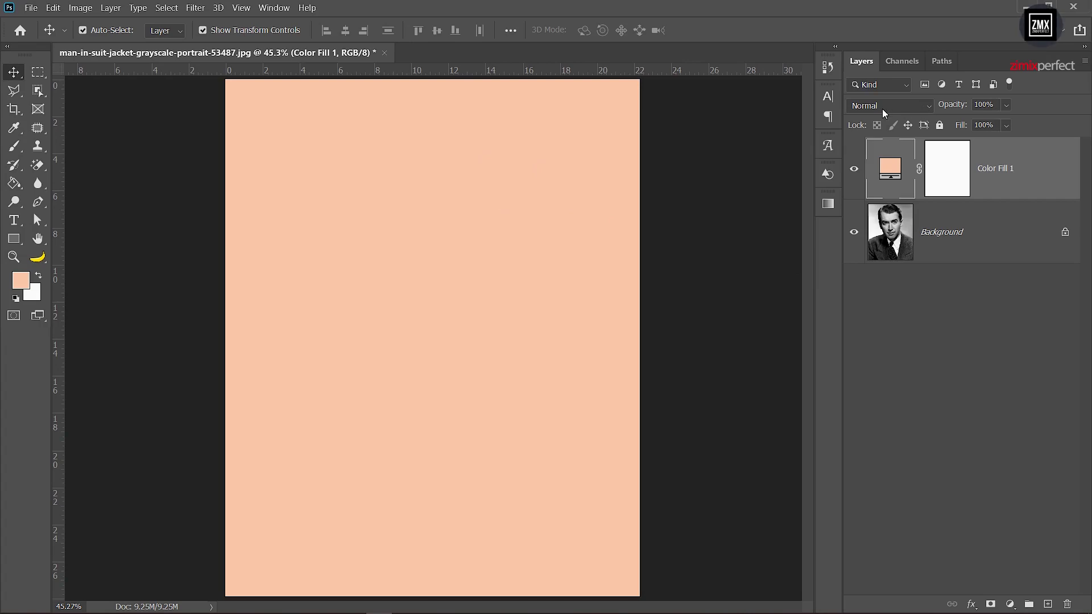
pyautogui.click(882, 108)
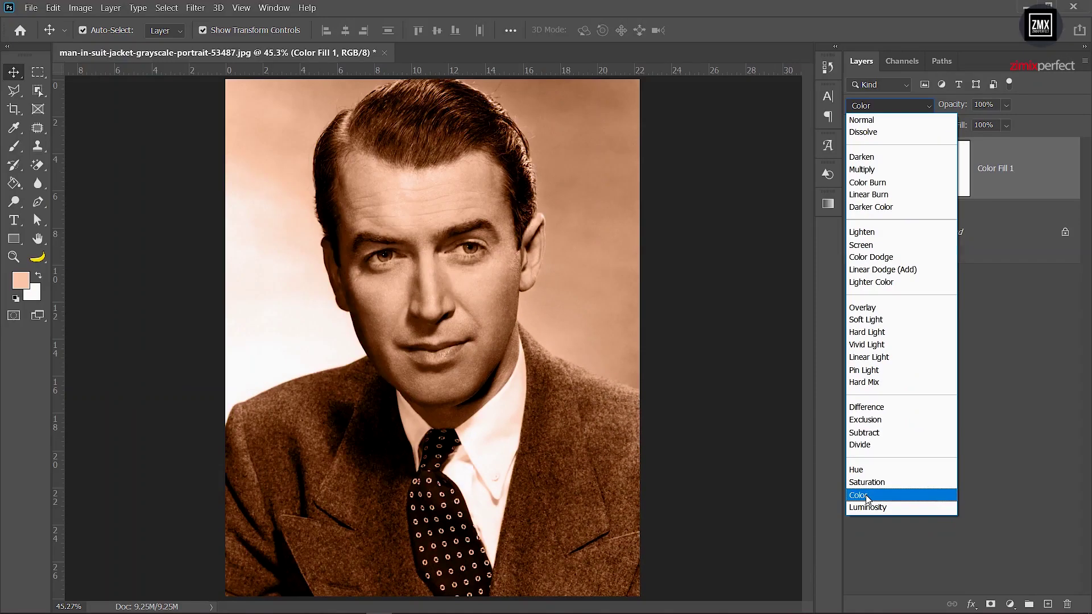
# Set Color Fill 1 to Color blend mode and invert its mask to black.
pyautogui.click(867, 497)
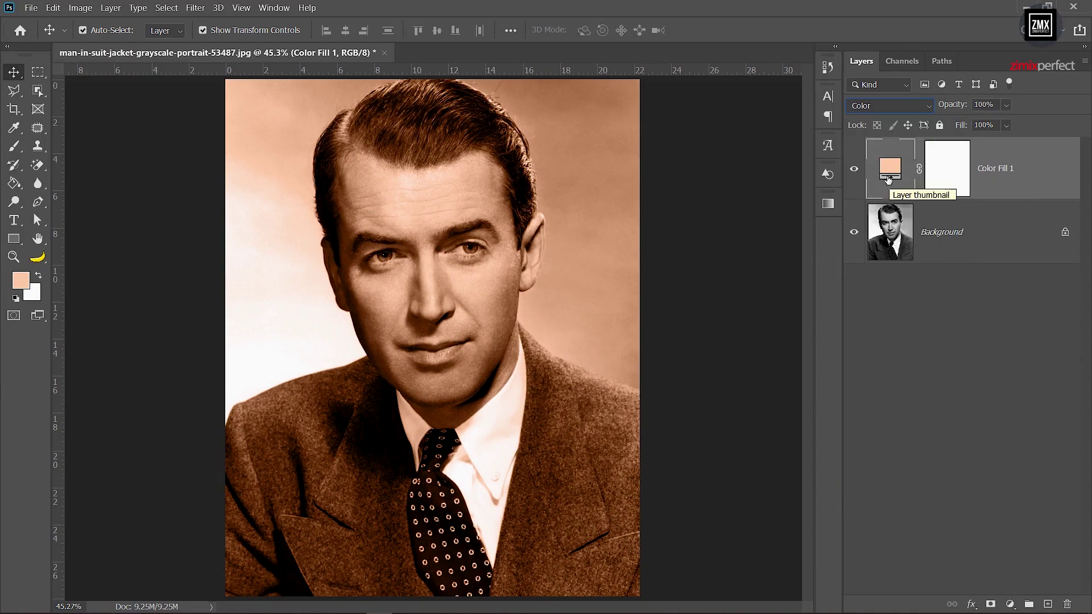
pyautogui.click(947, 166)
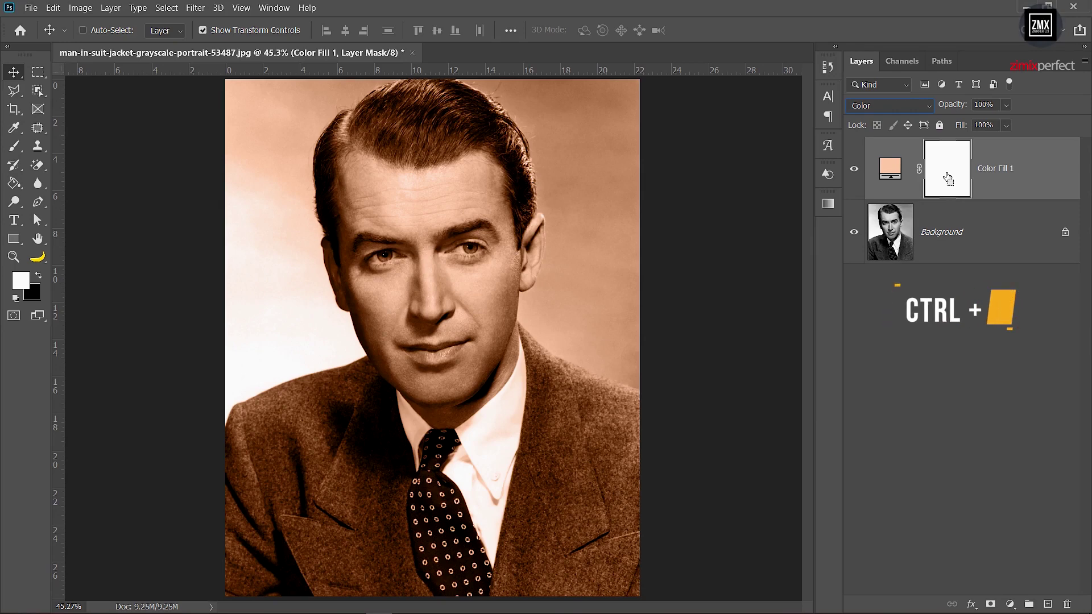
pyautogui.hotkey('ctrl', 'i')
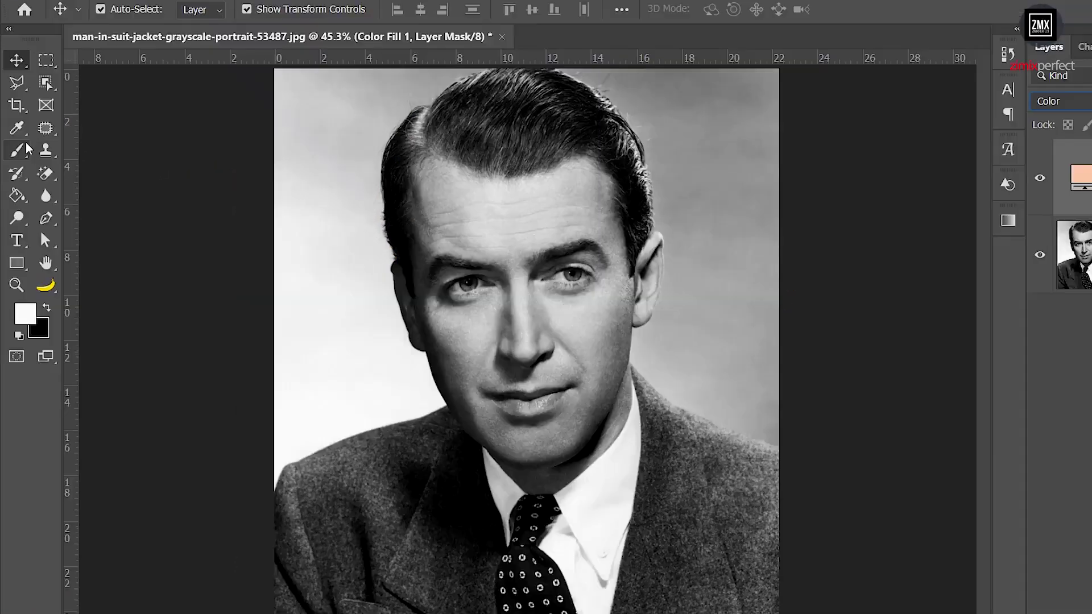
# Zoom to 100% on the forehead with the Brush tool ready.
pyautogui.click(14, 147)
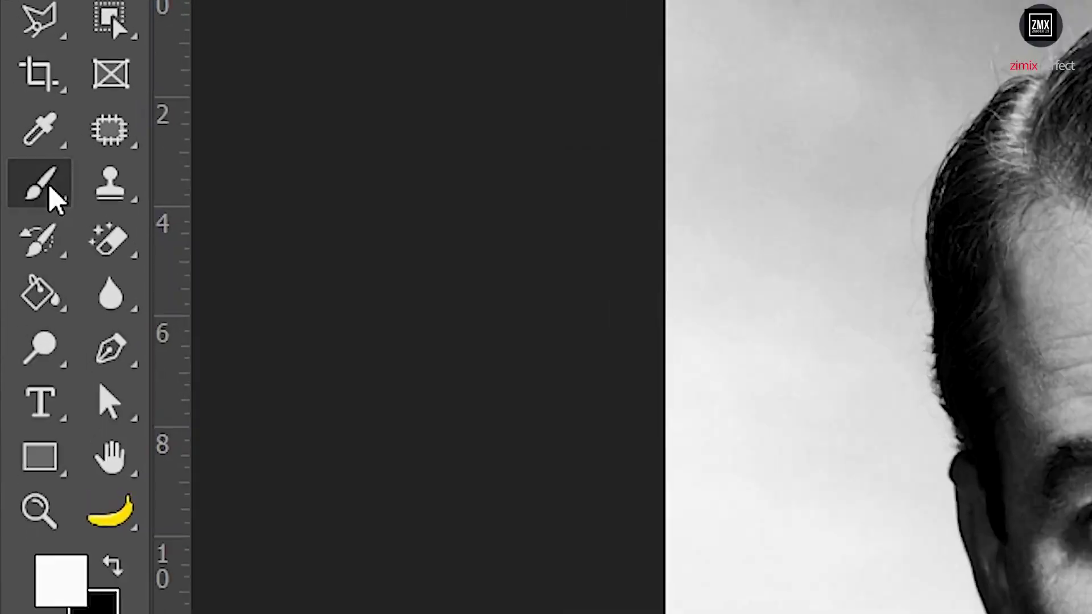
pyautogui.press('z')
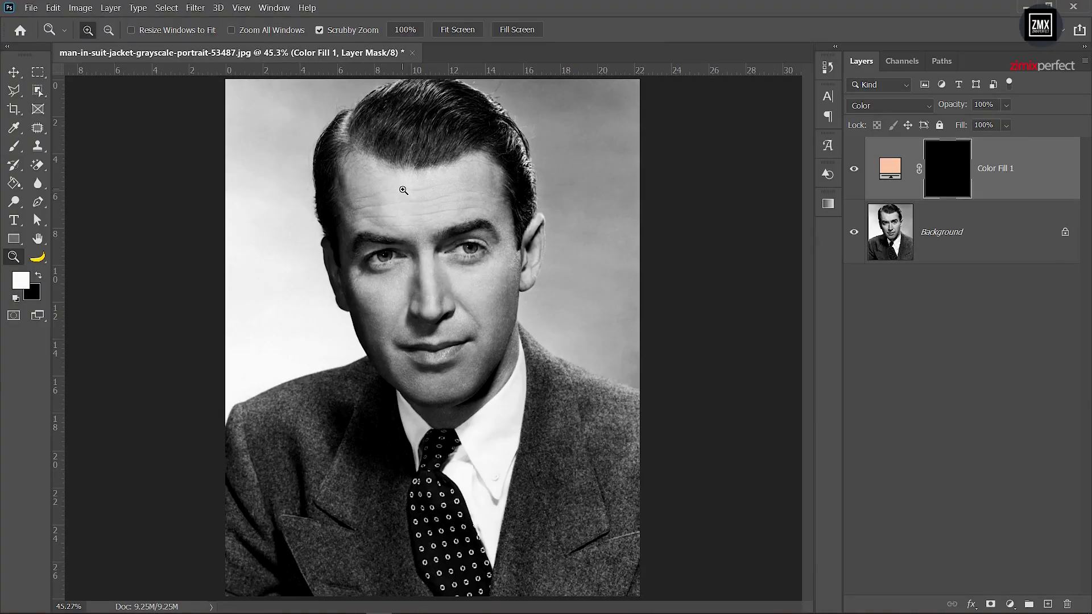
pyautogui.moveTo(402, 189); pyautogui.dragTo(410, 210)
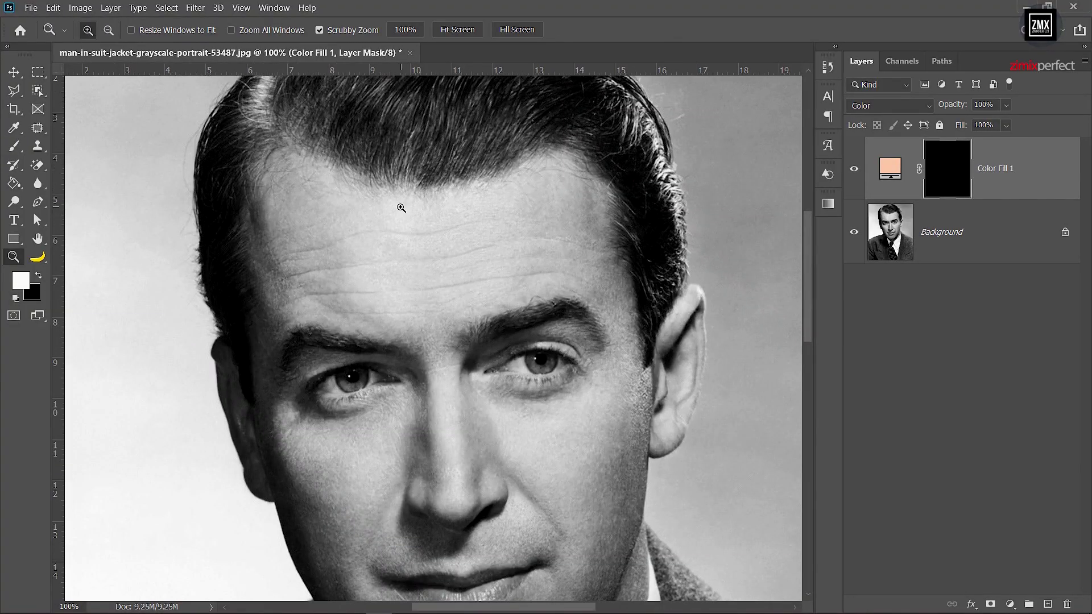
# Paint a test peach stroke on the forehead with a 150 brush, then paint it out in black.
pyautogui.click(14, 147)
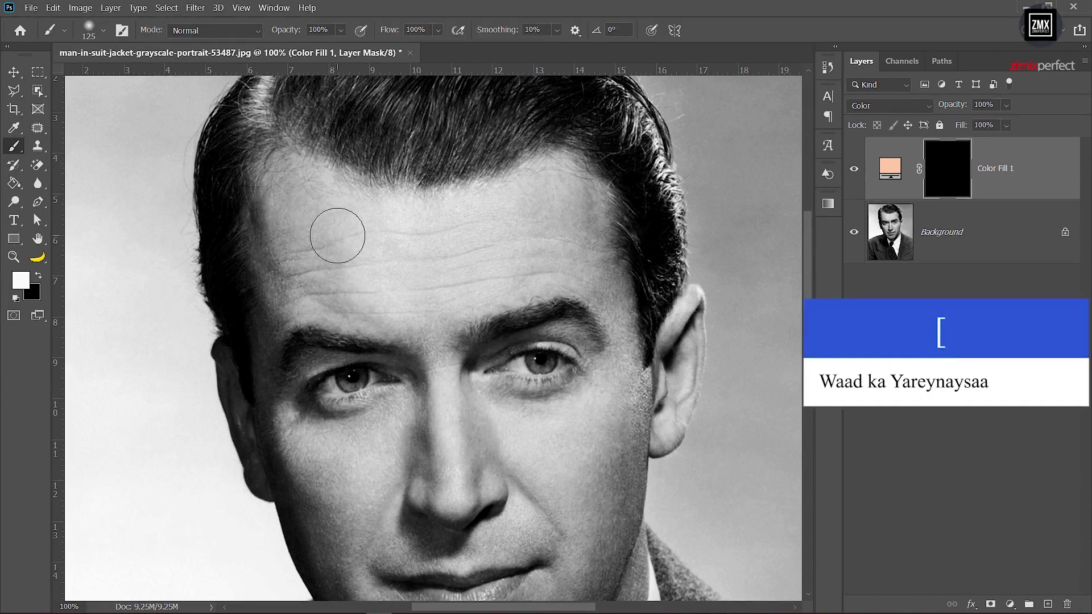
pyautogui.press(']')
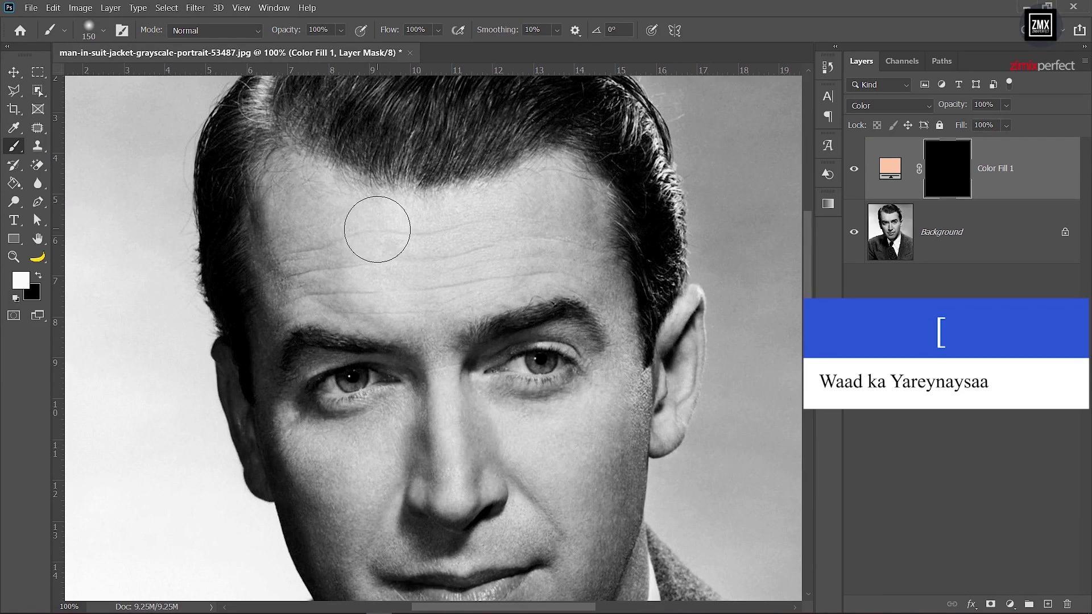
pyautogui.press(']')
pyautogui.press(']')
pyautogui.press(']')
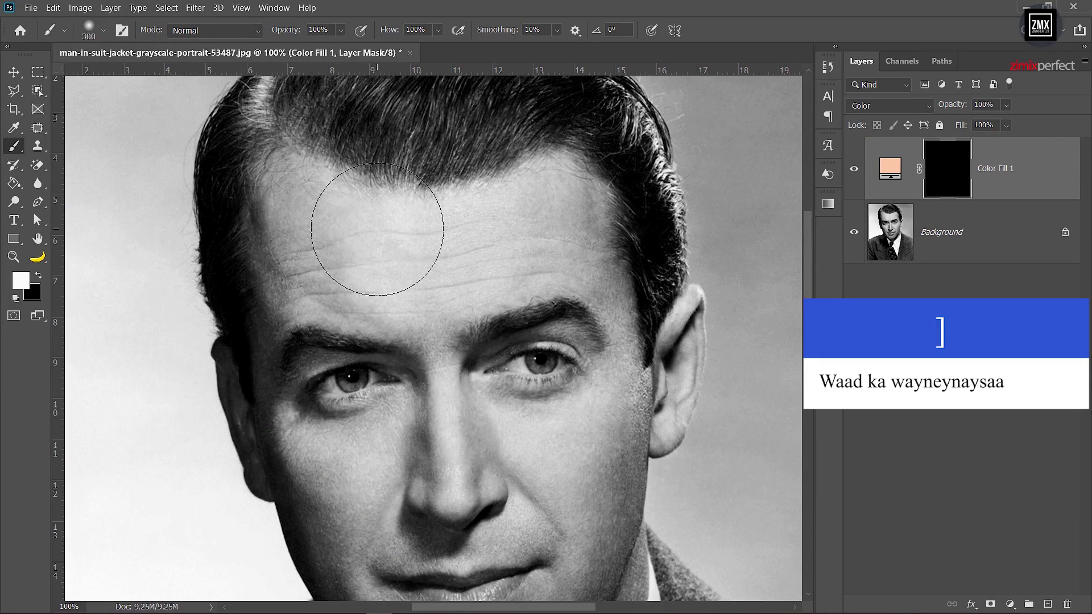
pyautogui.press('[')
pyautogui.press('[')
pyautogui.press('[')
pyautogui.press('[')
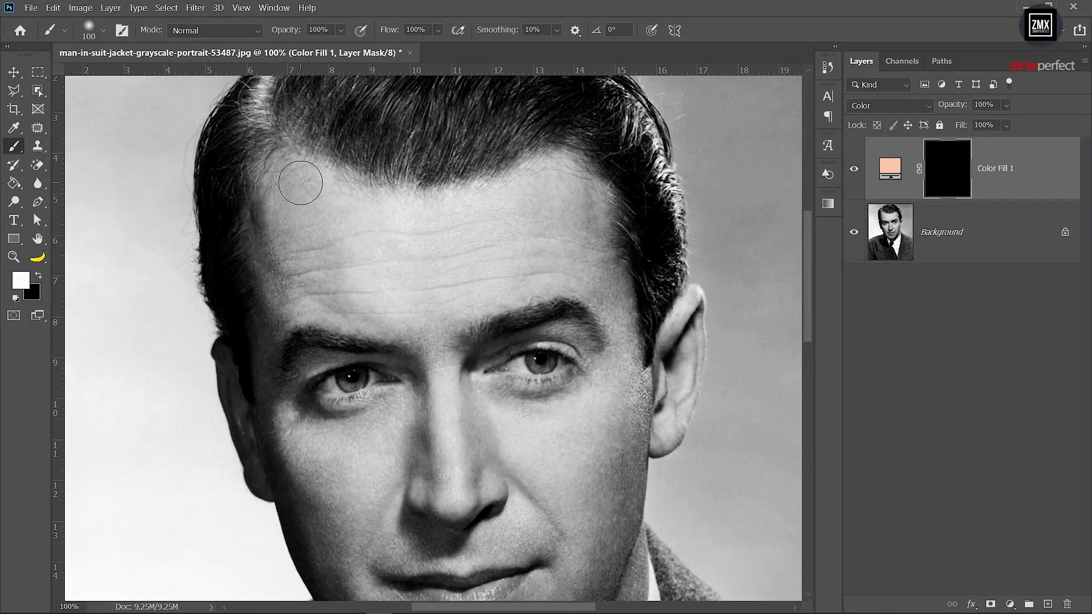
pyautogui.moveTo(293, 171); pyautogui.dragTo(360, 236)
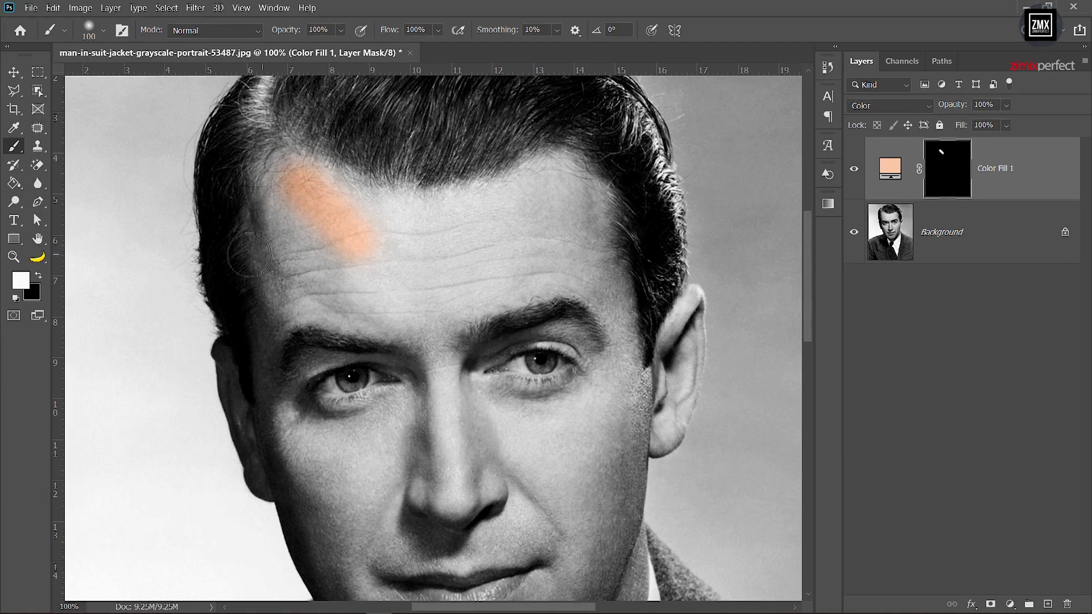
pyautogui.click(39, 275)
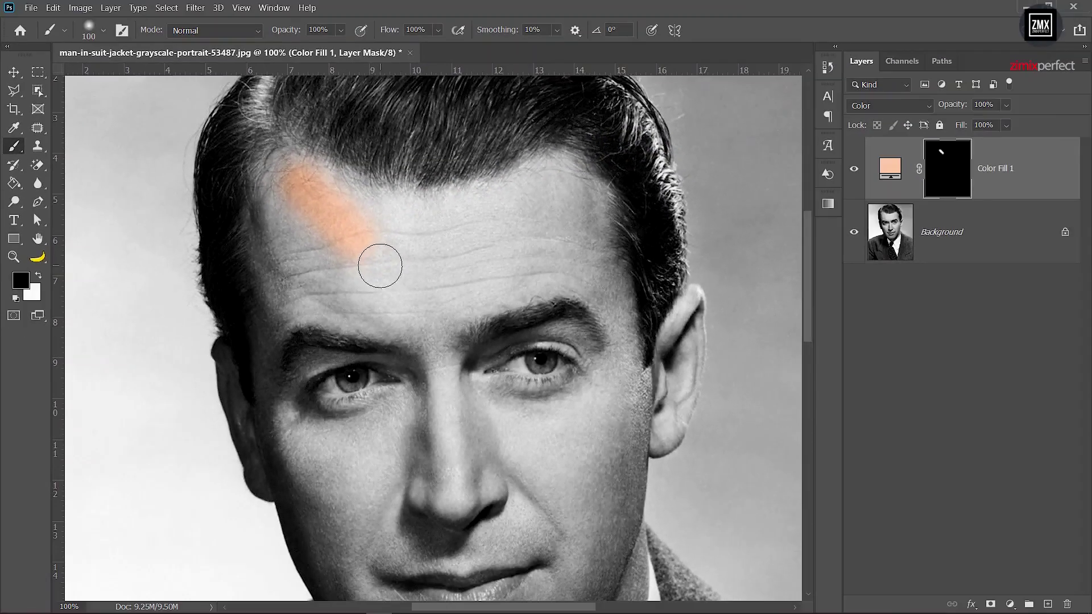
pyautogui.moveTo(378, 256)
pyautogui.mouseDown()
pyautogui.moveTo(304, 203)
pyautogui.moveTo(371, 268)
pyautogui.moveTo(304, 190)
pyautogui.moveTo(360, 244)
pyautogui.moveTo(374, 238)
pyautogui.moveTo(287, 171)
pyautogui.moveTo(312, 201)
pyautogui.moveTo(424, 207)
pyautogui.moveTo(361, 195)
pyautogui.moveTo(360, 209)
pyautogui.mouseUp()
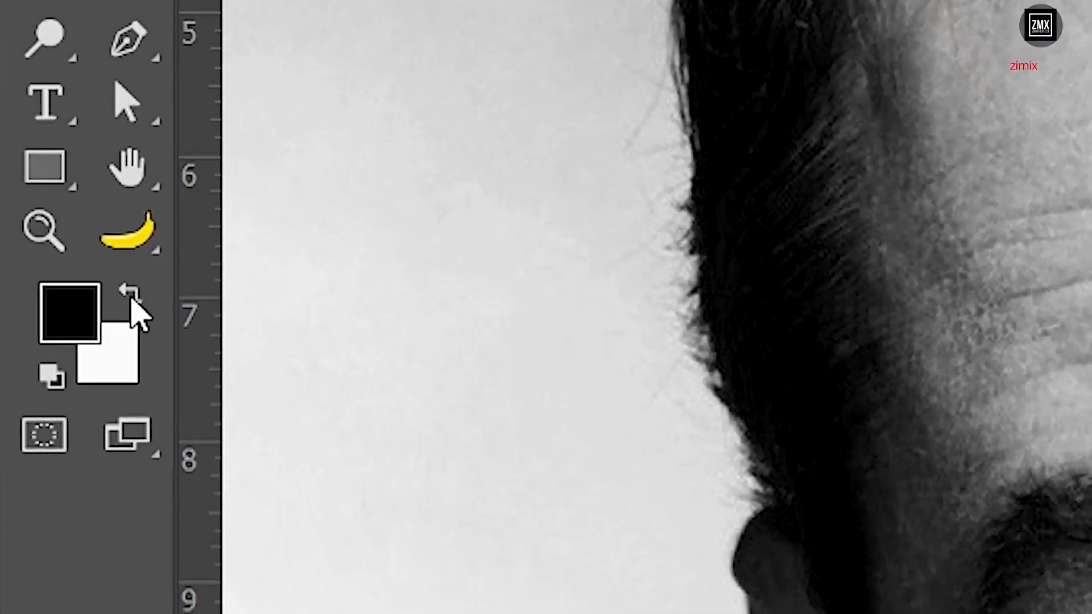
# Paint peach along the forehead hairline in white with a 125 brush.
pyautogui.click(38, 275)
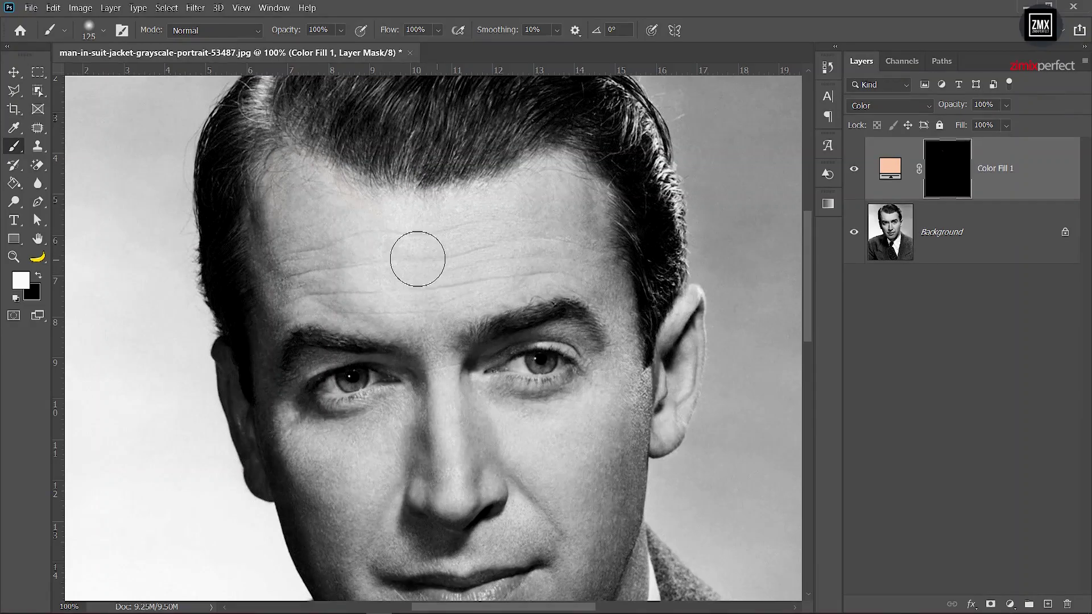
pyautogui.press(']')
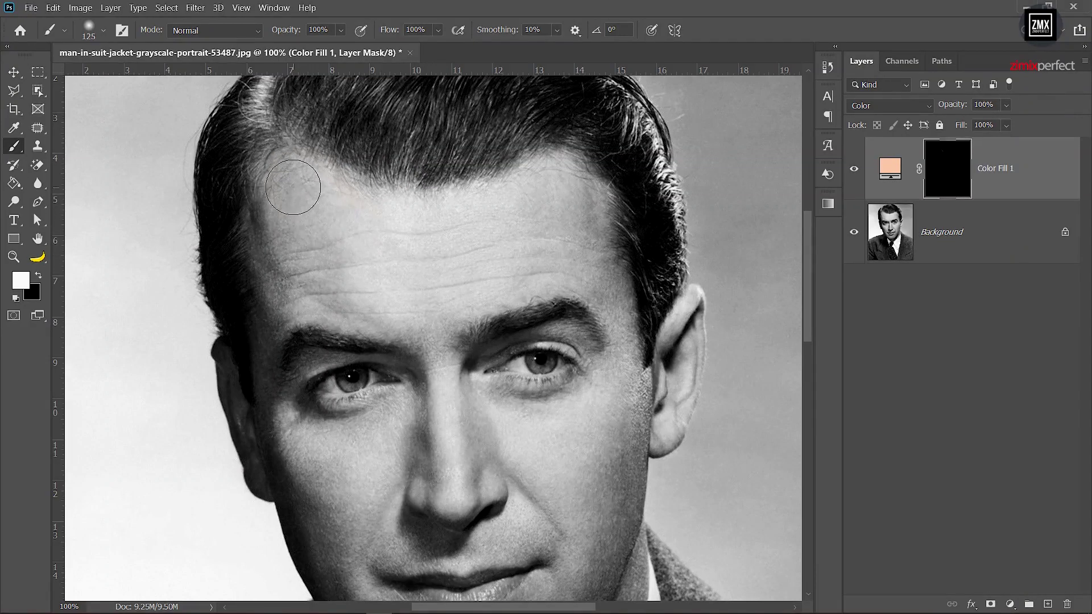
pyautogui.moveTo(290, 179)
pyautogui.mouseDown()
pyautogui.moveTo(287, 191)
pyautogui.moveTo(312, 181)
pyautogui.moveTo(378, 215)
pyautogui.moveTo(501, 201)
pyautogui.moveTo(556, 176)
pyautogui.moveTo(579, 215)
pyautogui.moveTo(597, 387)
pyautogui.moveTo(710, 326)
pyautogui.moveTo(541, 232)
pyautogui.moveTo(566, 325)
pyautogui.moveTo(378, 414)
pyautogui.mouseUp()
# Paint peach over the nose, cheek, ear edge, chin, lips and lower jaw.
pyautogui.press('[')
pyautogui.press('[')
pyautogui.scroll(-2, 566, 383)
pyautogui.moveTo(653, 193)
pyautogui.mouseDown()
pyautogui.moveTo(582, 327)
pyautogui.moveTo(568, 520)
pyautogui.mouseUp()
pyautogui.press(']')
pyautogui.press(']')
pyautogui.moveTo(290, 388); pyautogui.dragTo(329, 297)
pyautogui.moveTo(550, 483); pyautogui.dragTo(623, 444)
# Clean the collar edge with a smaller black brush, then zoom out to the whole portrait.
pyautogui.scroll(-3, 623, 444)
pyautogui.keyDown('ctrl'); pyautogui.click(629, 382); pyautogui.keyUp('ctrl')
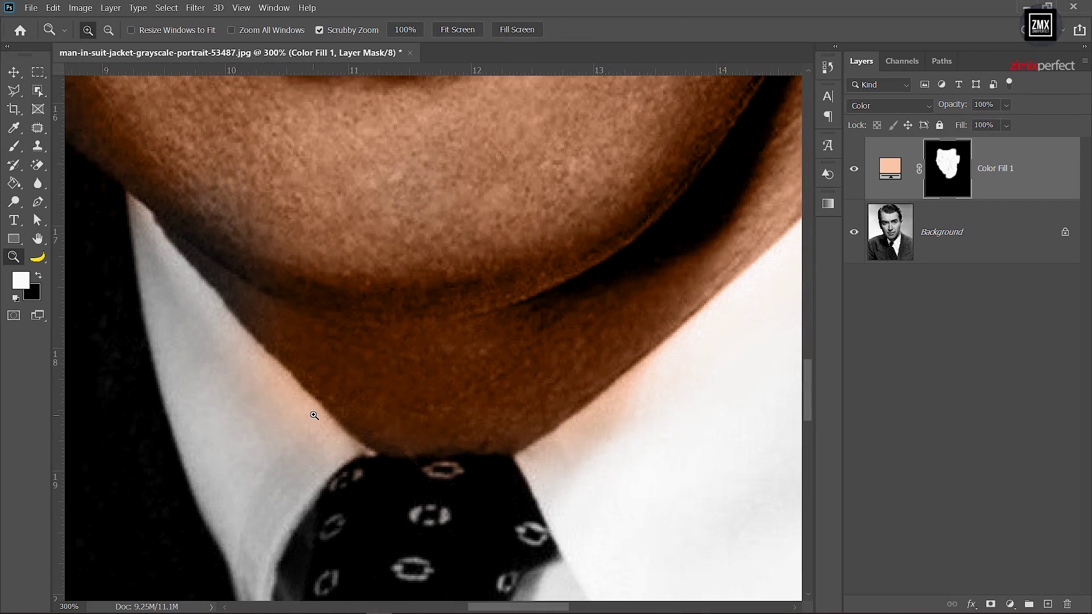
pyautogui.press('x')
pyautogui.press('[')
pyautogui.press('[')
pyautogui.press('[')
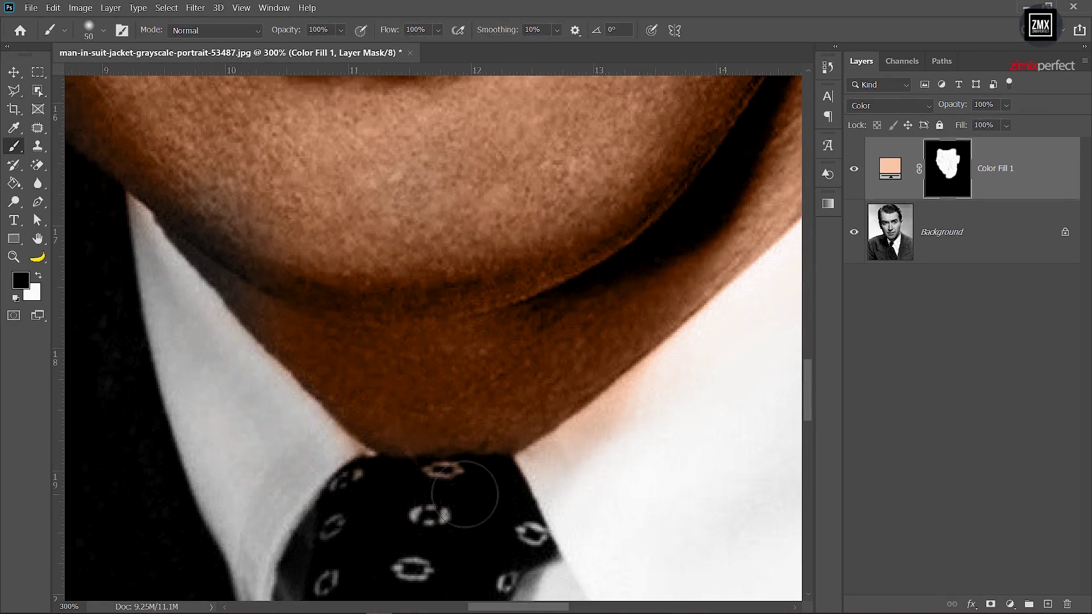
pyautogui.scroll(5, 597, 437)
pyautogui.hscroll(4, 568, 280)
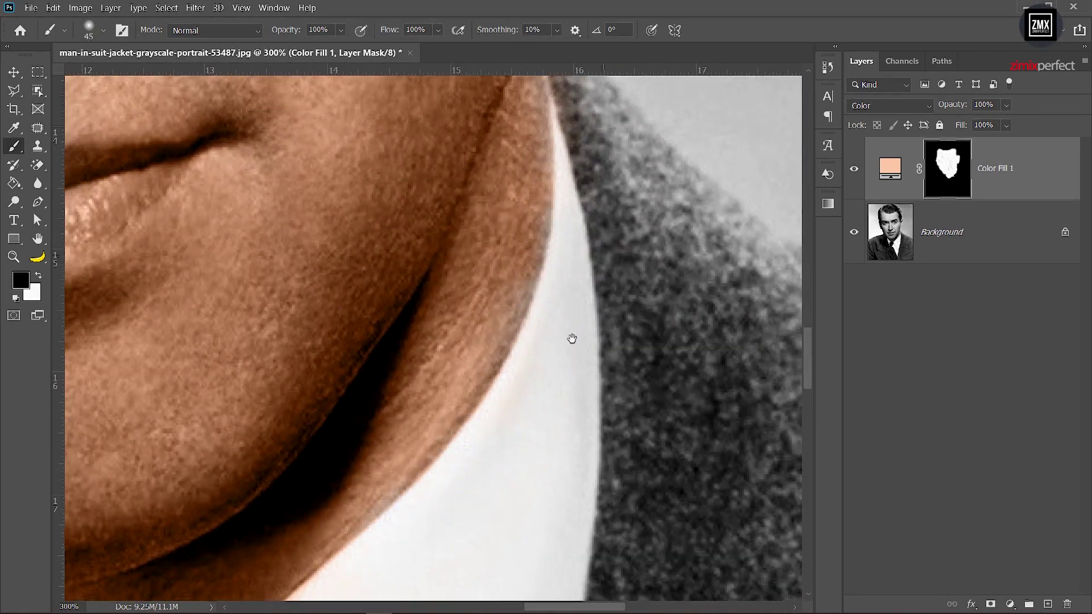
pyautogui.scroll(5, 541, 436)
pyautogui.scroll(3, 541, 279)
pyautogui.press('z')
pyautogui.moveTo(604, 224); pyautogui.dragTo(514, 274)
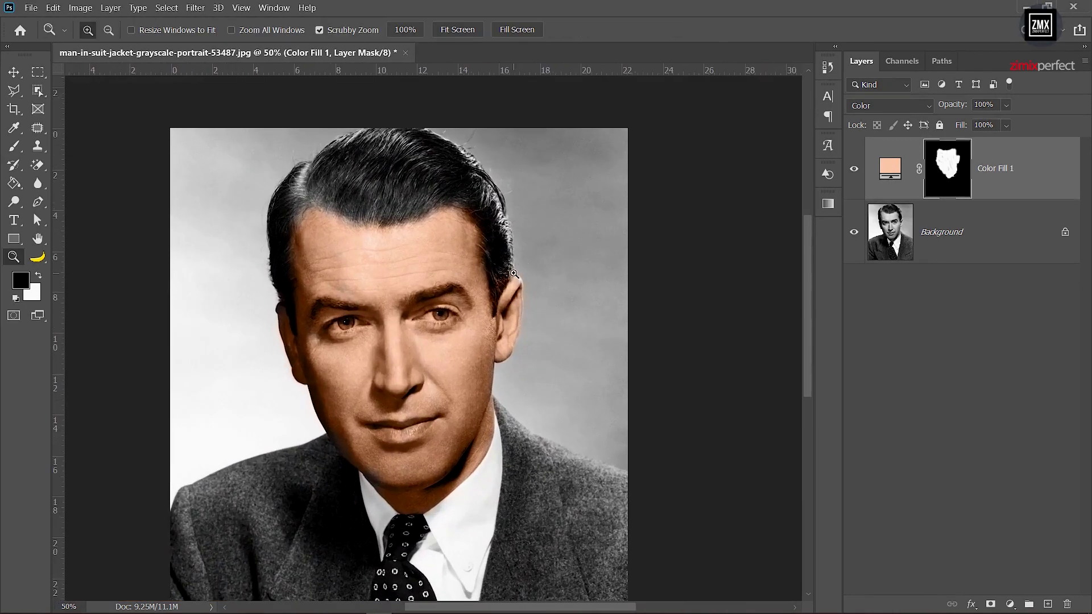